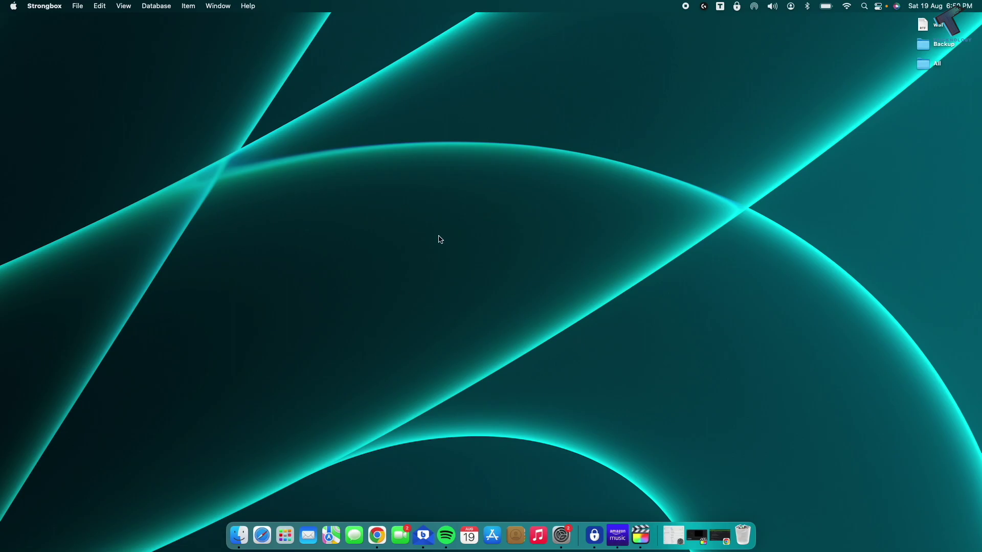
Step: Cycle through the running apps with Command+Tab and switch to Spotify
key(super+Tab)
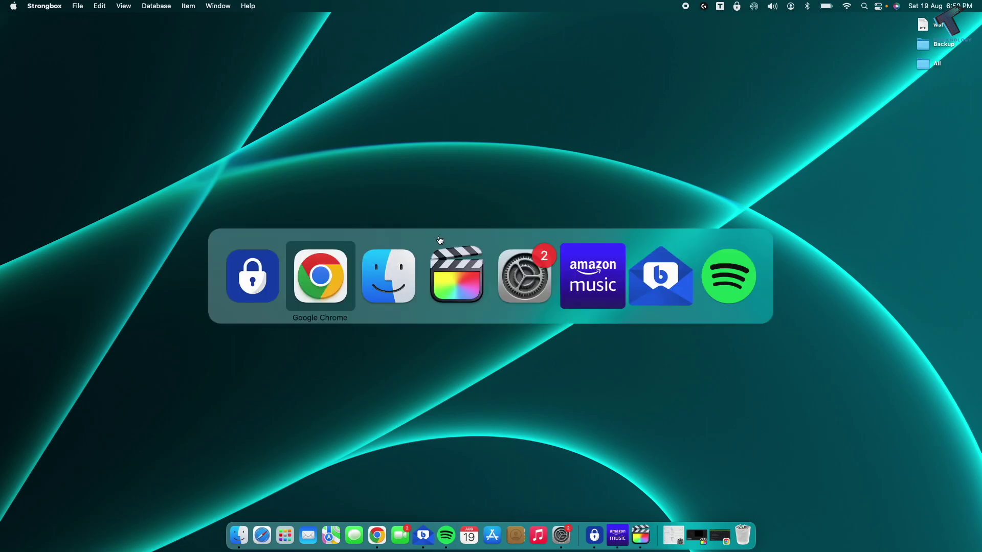
key(super+Tab)
key(super+Tab)
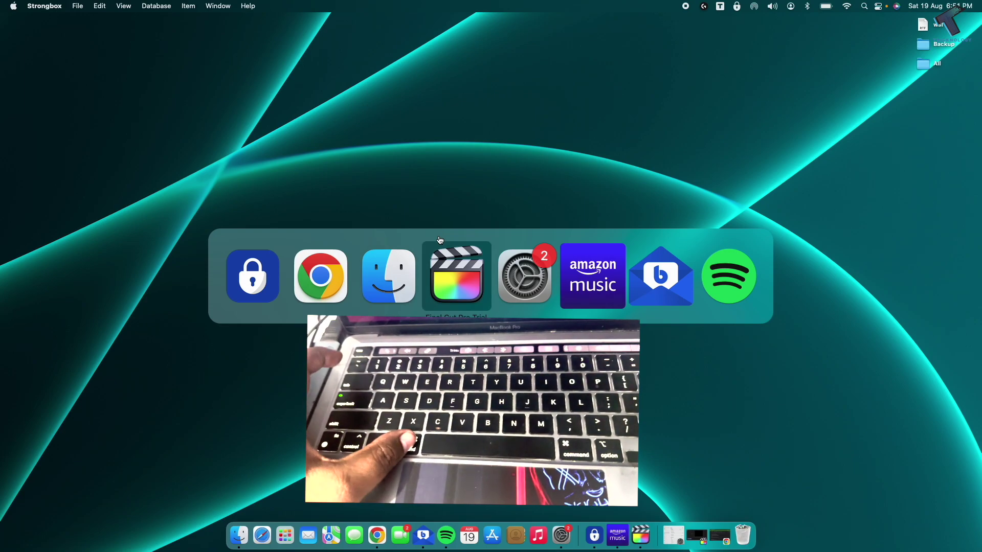
key(super+Tab)
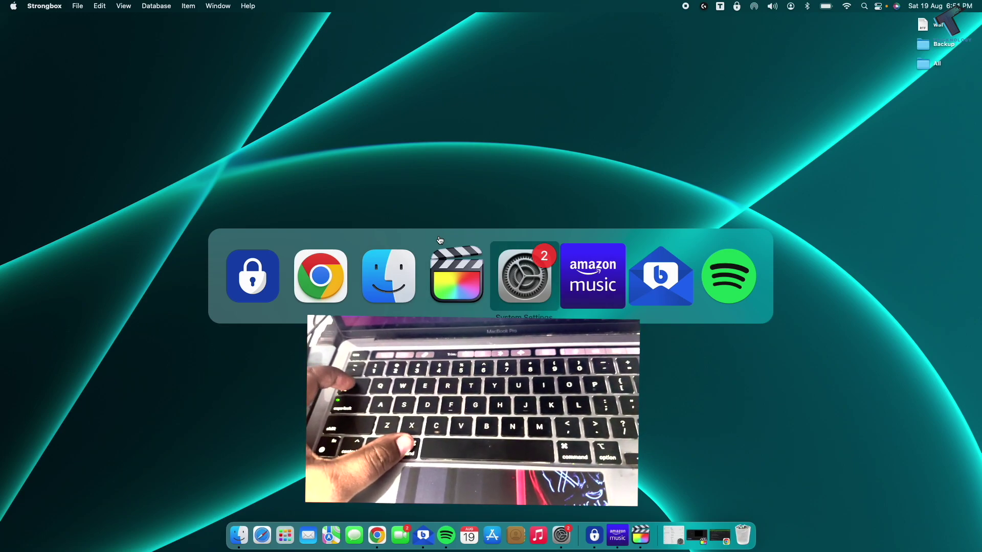
key(super+Tab)
key(super+Tab)
key(super+Tab)
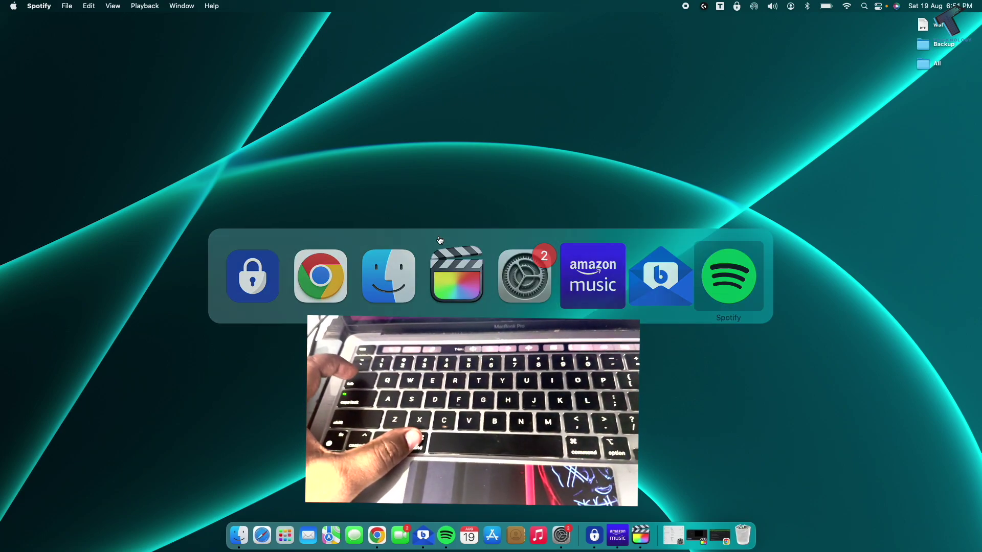
Step: Quit Spotify, Final Cut Pro and Amazon Music from their Dock menus
right_click(449, 532)
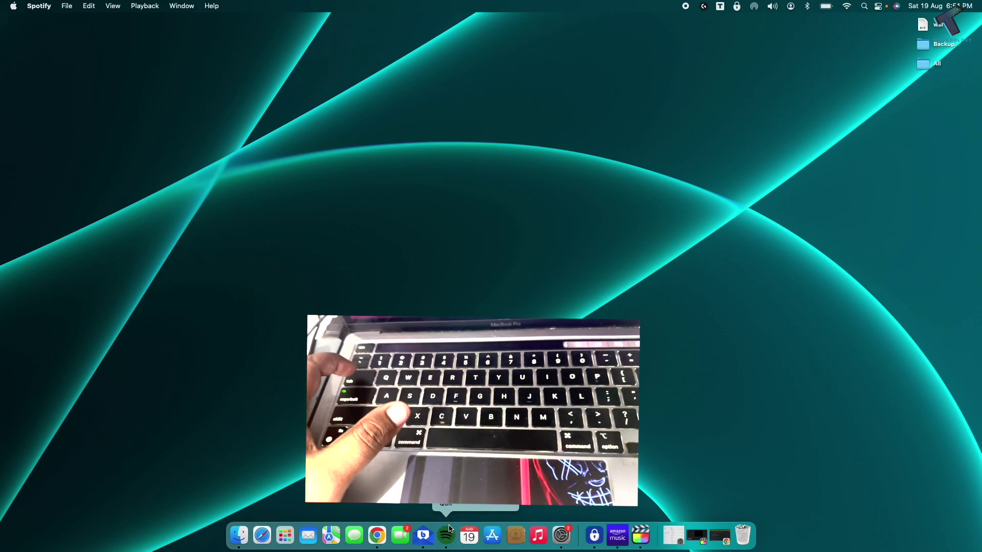
click(453, 505)
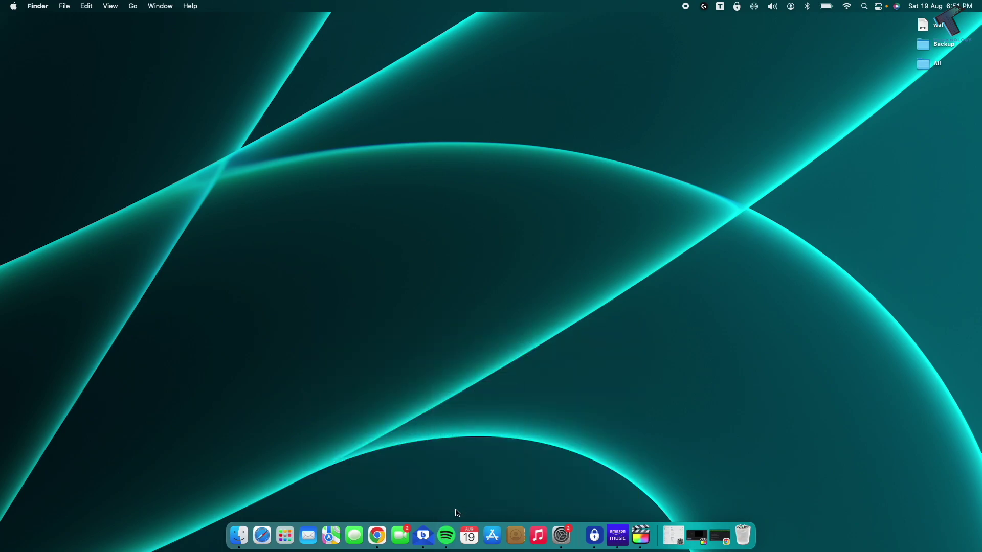
right_click(641, 534)
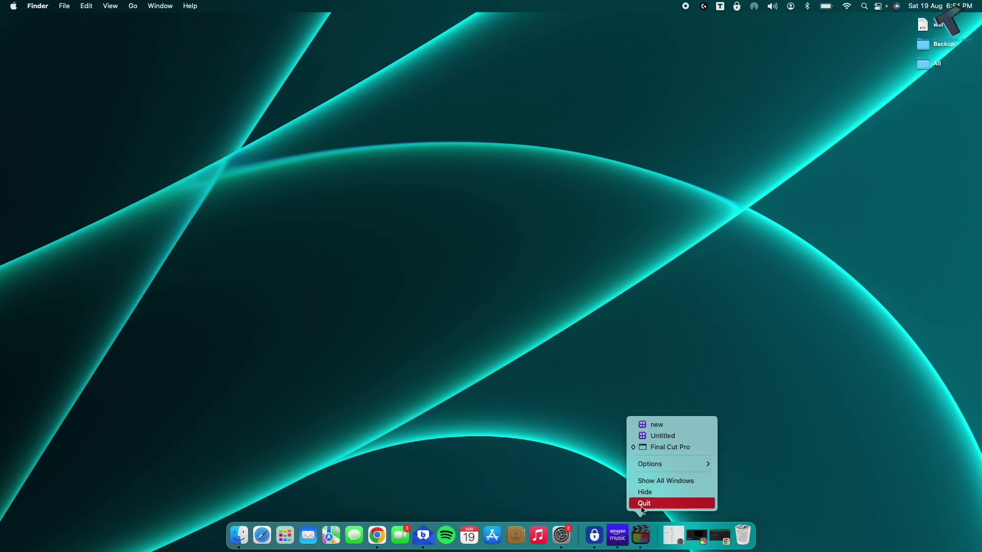
click(642, 505)
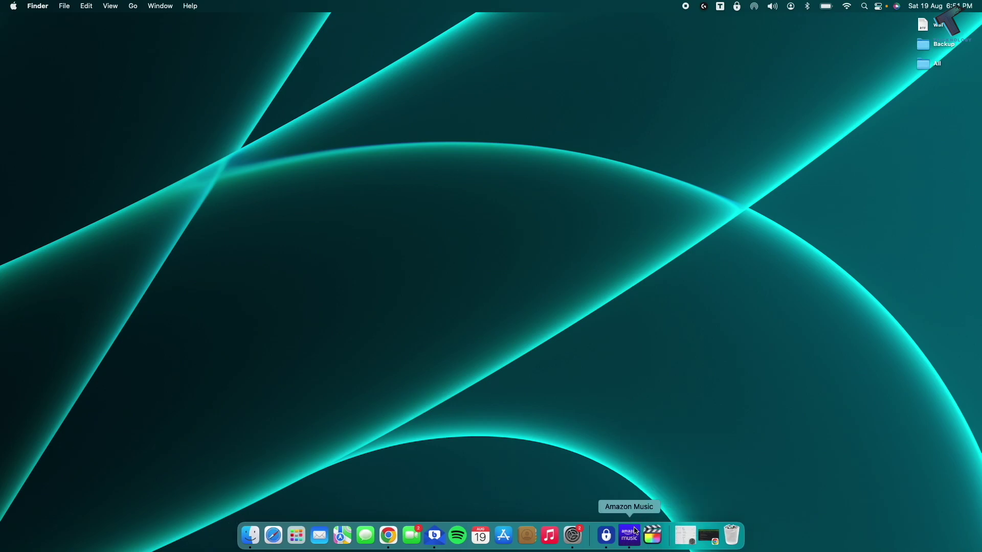
right_click(636, 532)
click(632, 501)
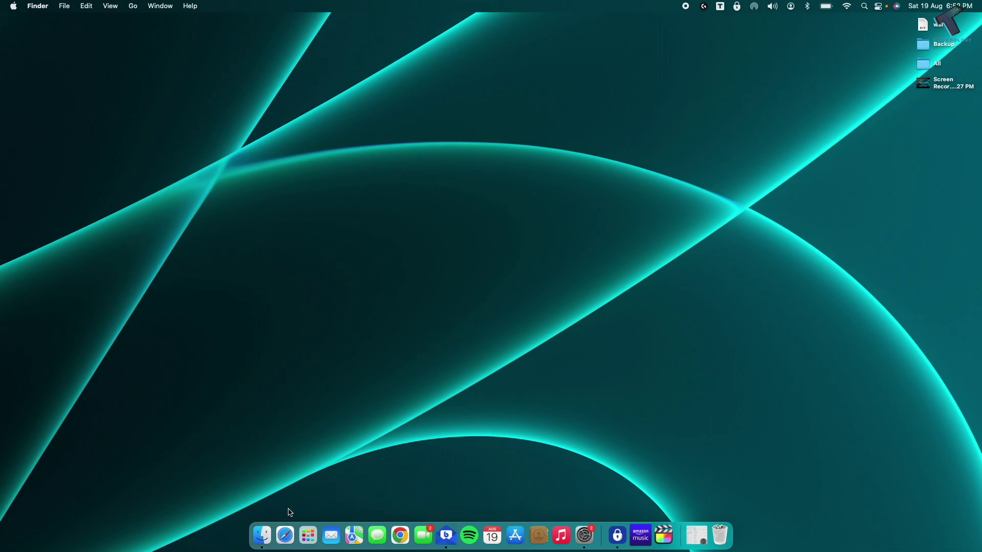
Step: Move Skype for Business from Finder's Applications folder to the Bin, authorising with the account password
click(271, 538)
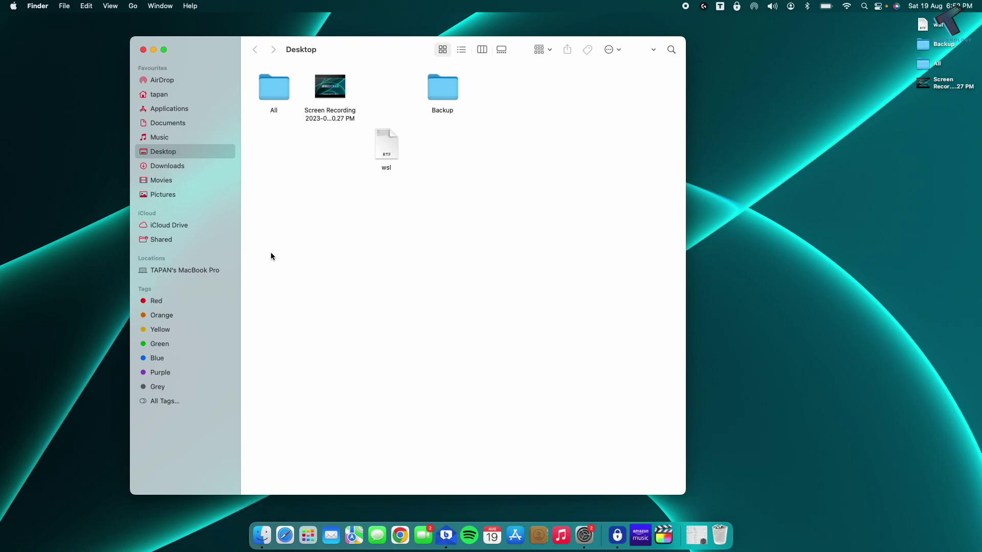
click(204, 113)
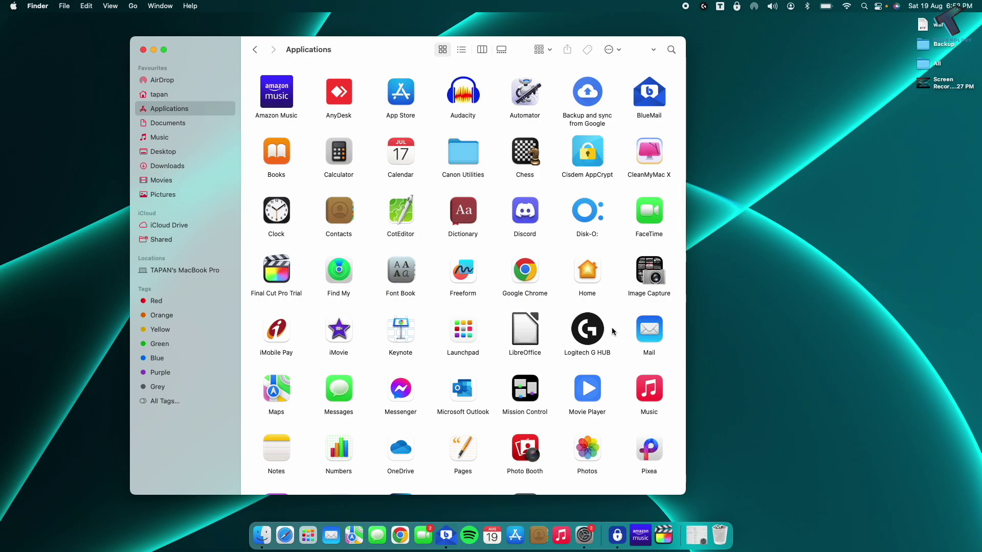
scroll(620, 351, down, 5)
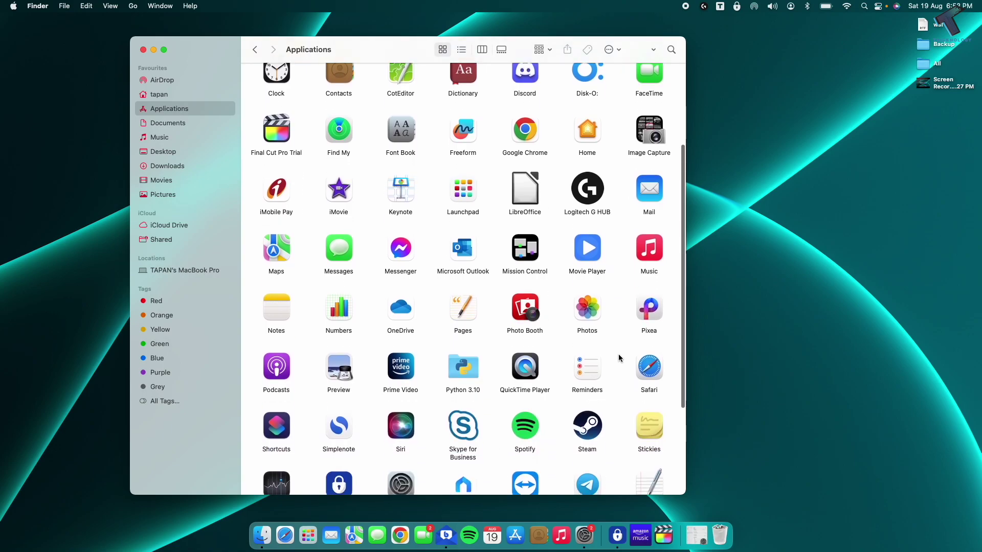
scroll(618, 354, down, 2)
drag(455, 385, 722, 540)
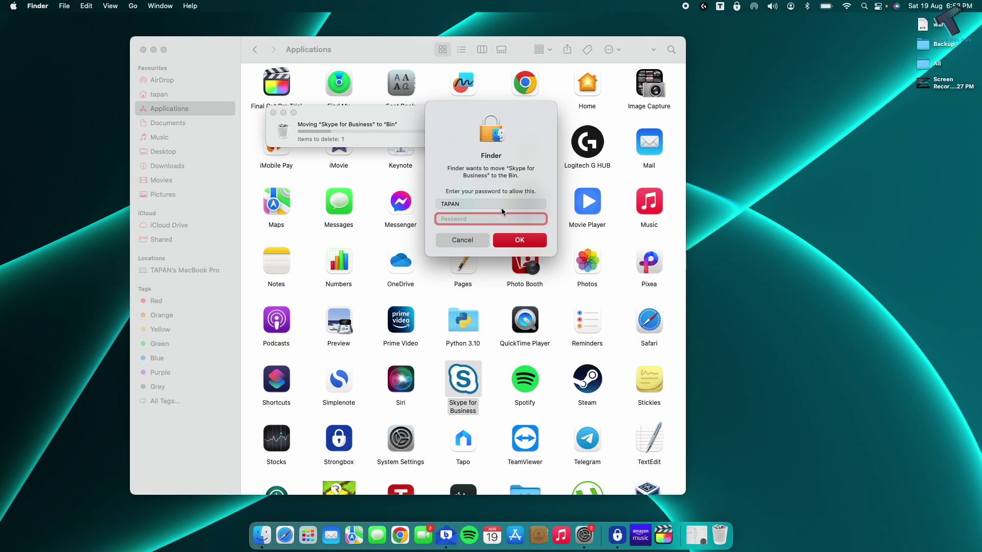
text(•••••••••••)
click(516, 240)
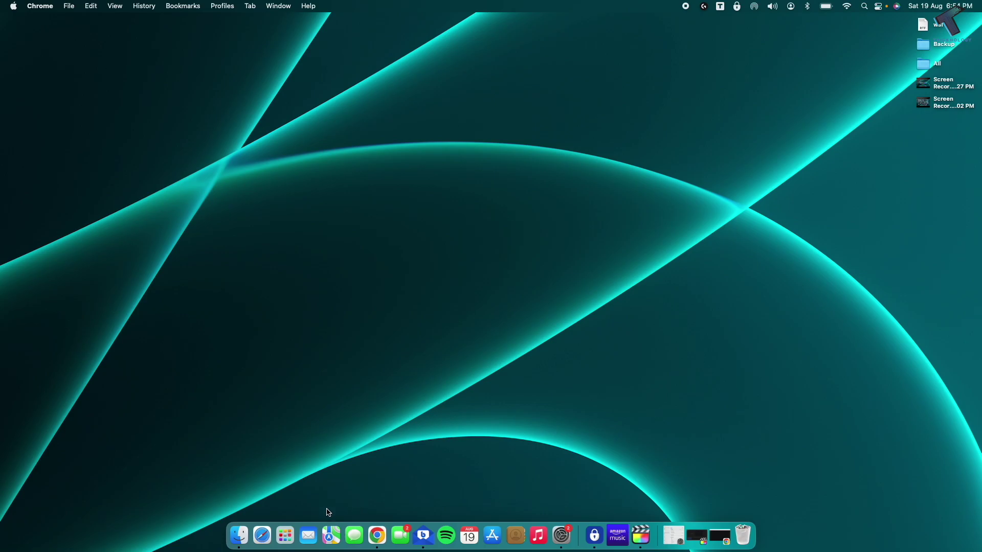
Step: Search Launchpad for 'activity monitor' to bring up Activity Monitor
click(286, 535)
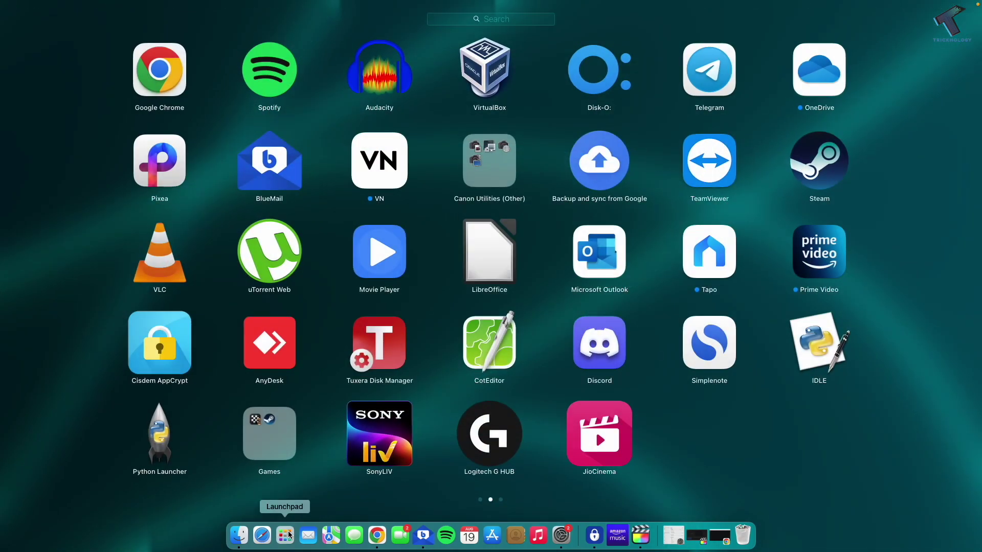
click(499, 24)
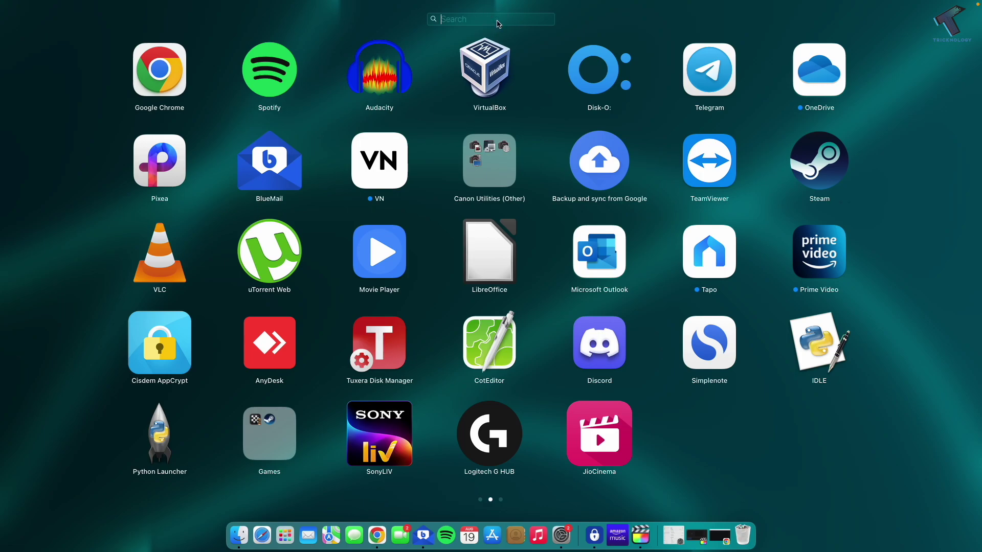
text(acti)
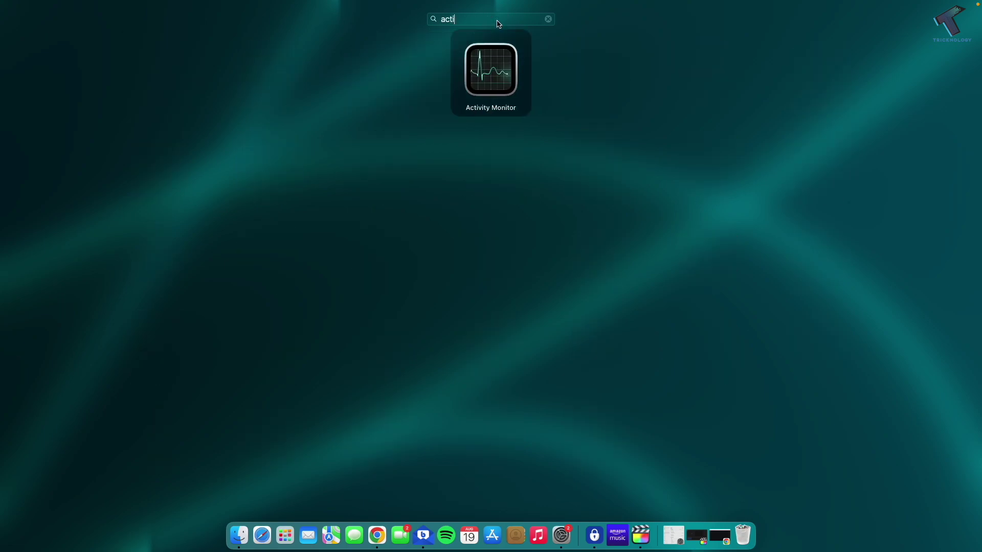
text(vity monitor)
Step: Launch and enlarge Activity Monitor, sorting the CPU list by highest % CPU first
click(513, 81)
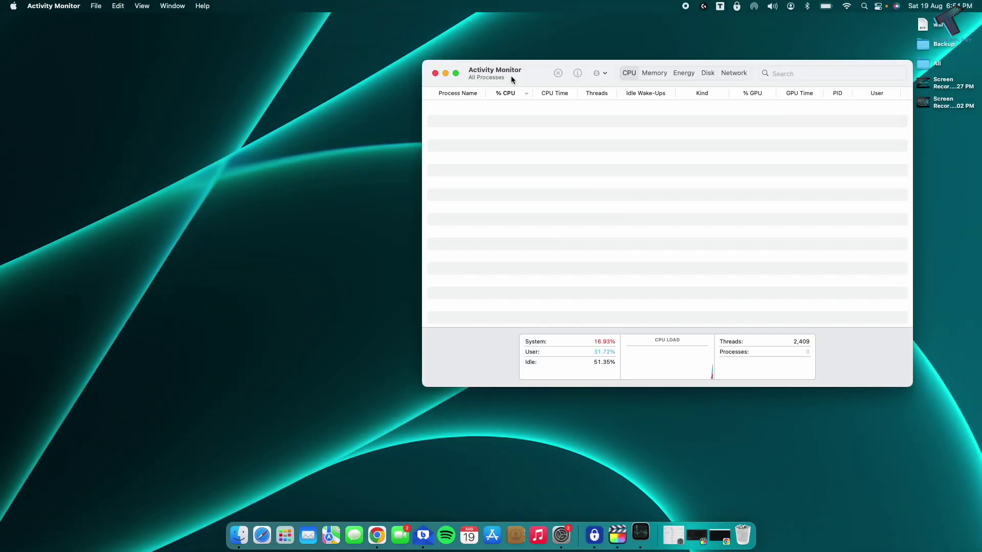
drag(426, 64, 166, 16)
click(485, 31)
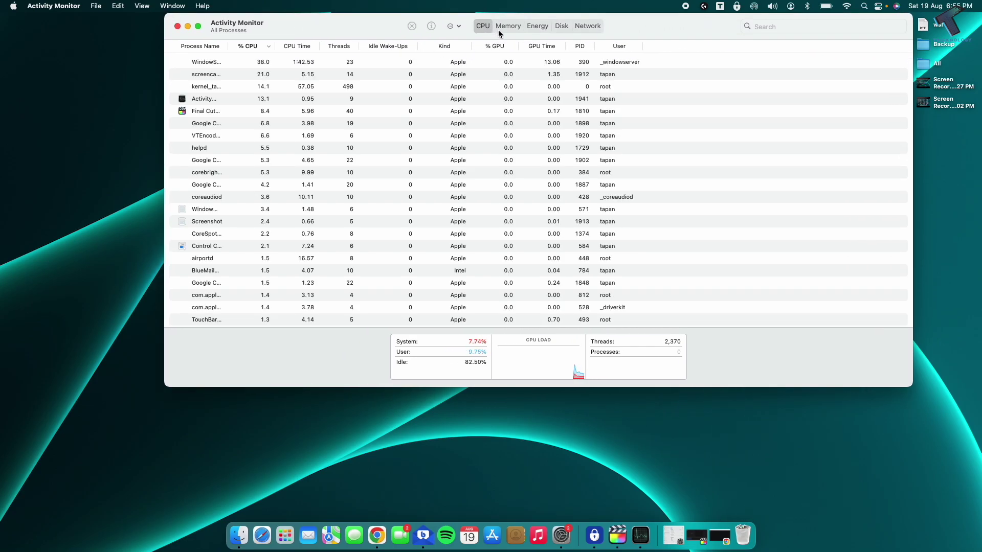
click(259, 41)
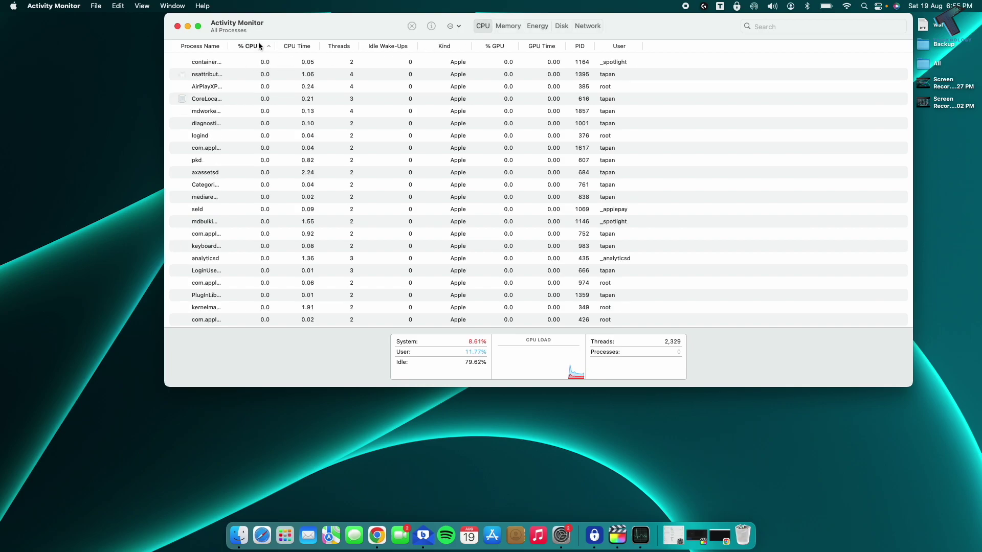
click(259, 42)
scroll(289, 81, down, 2)
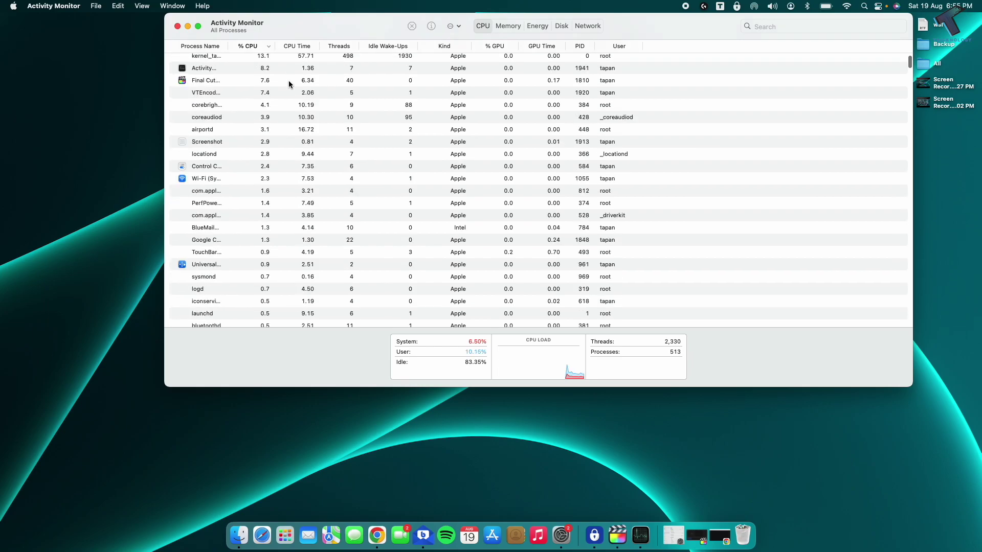
scroll(288, 82, up, 2)
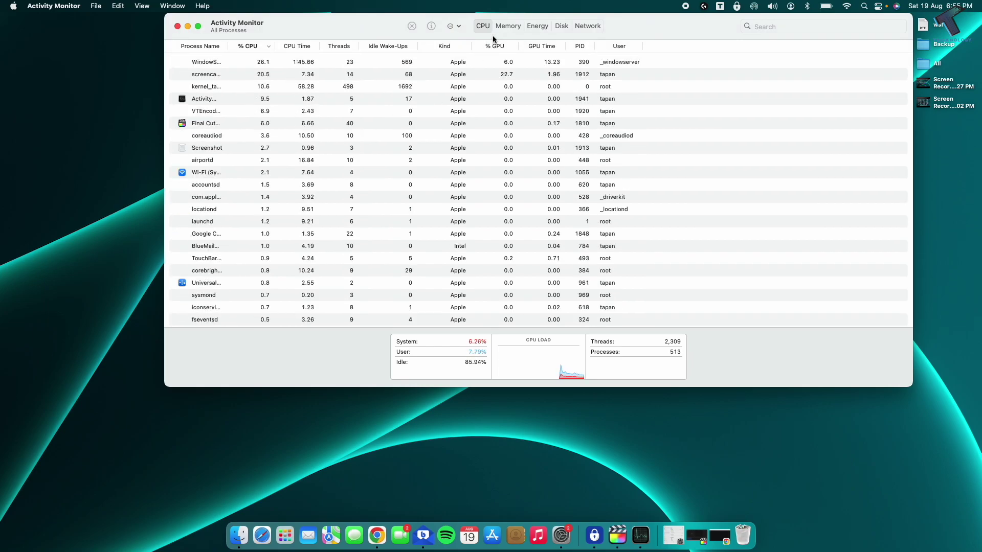
Step: Switch to the Memory view with the heaviest process, WindowServer, at the top
click(508, 29)
scroll(352, 119, down, 10)
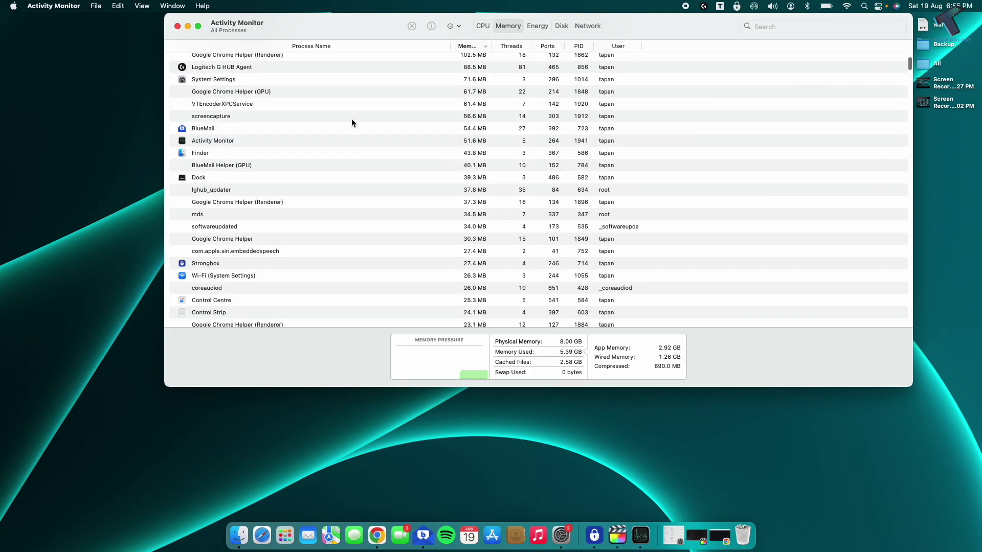
scroll(563, 134, up, 5)
scroll(565, 137, up, 3)
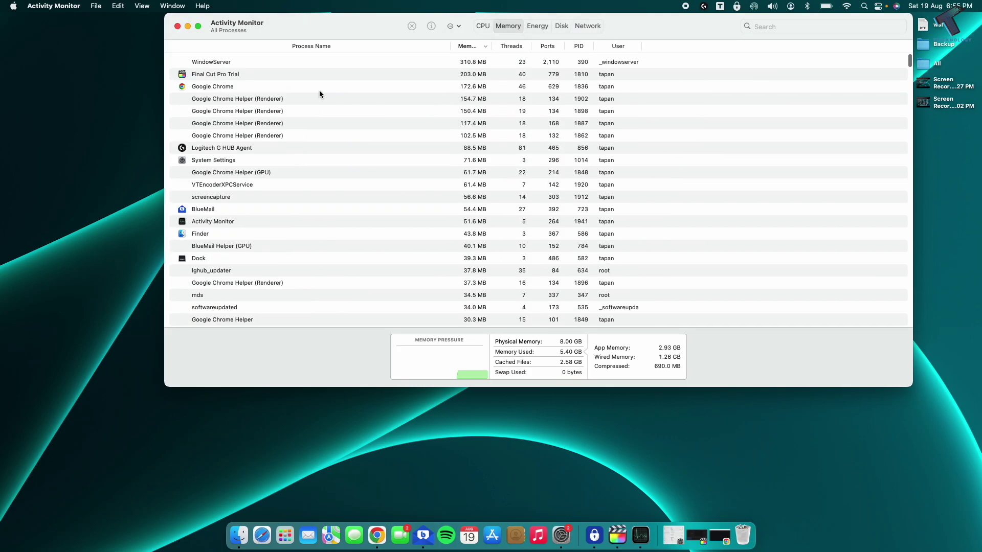
Step: Force-quit the Final Cut Pro Trial process
click(234, 76)
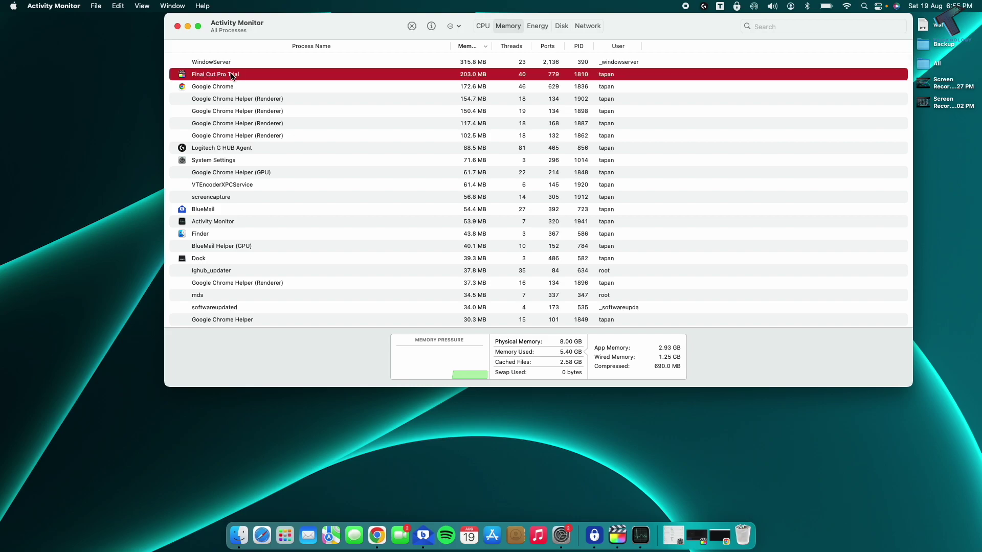
click(411, 26)
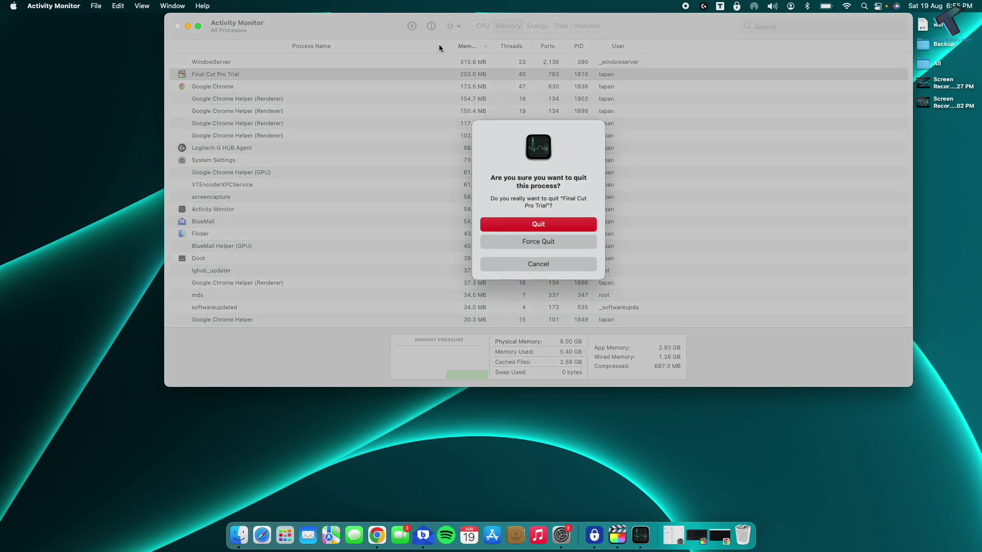
click(533, 240)
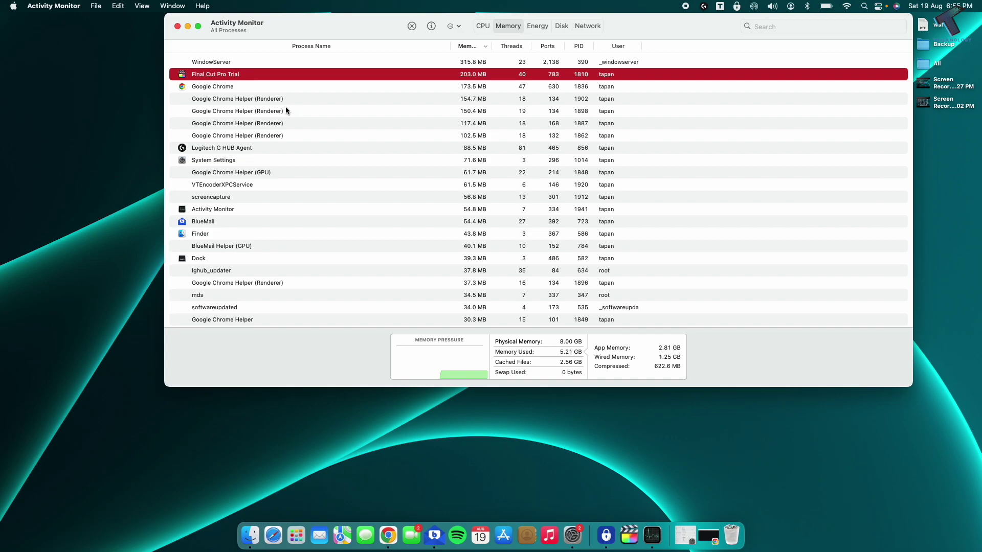
Step: Force-quit the main Google Chrome process
click(236, 90)
click(236, 78)
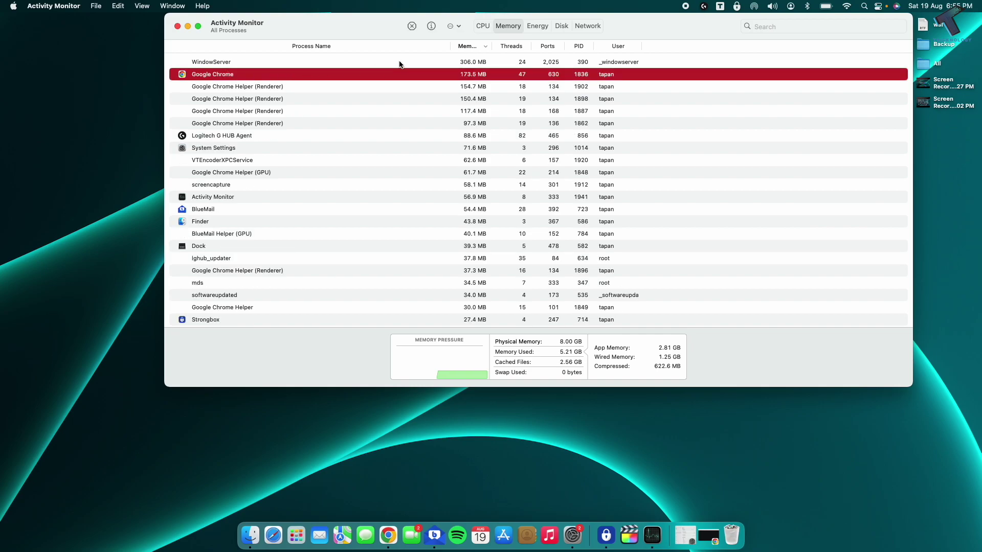
click(412, 27)
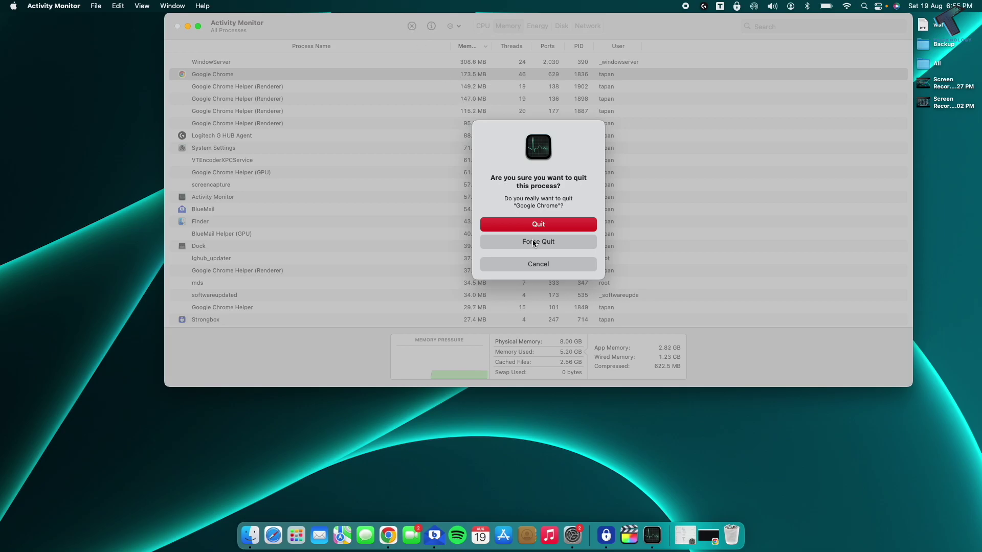
click(534, 243)
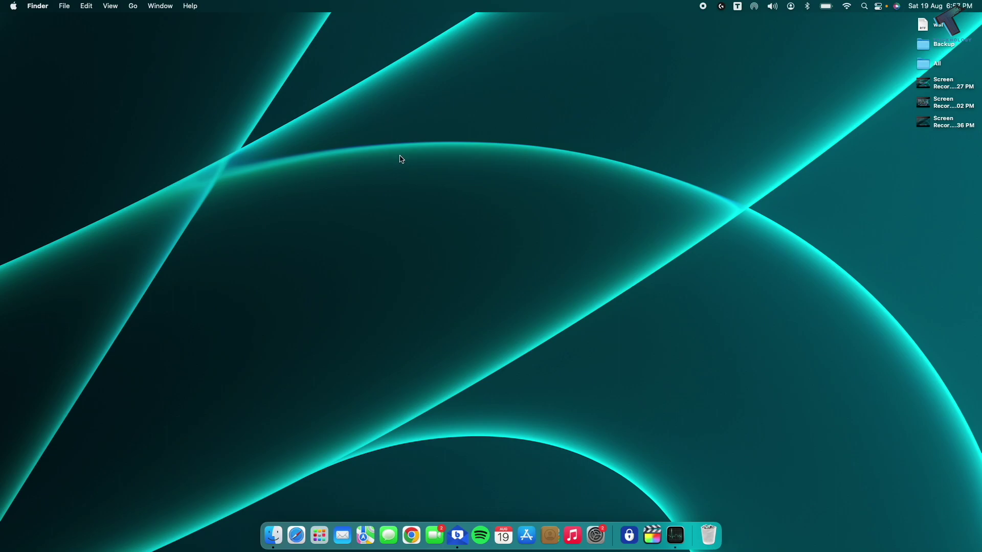
Step: Go from About This Mac's More Info to the Storage settings page
click(13, 6)
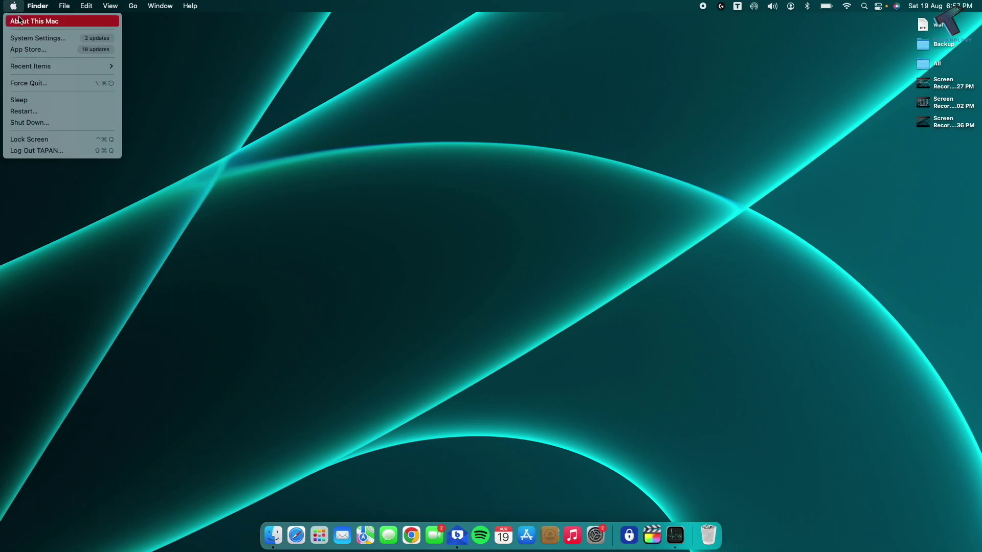
click(63, 22)
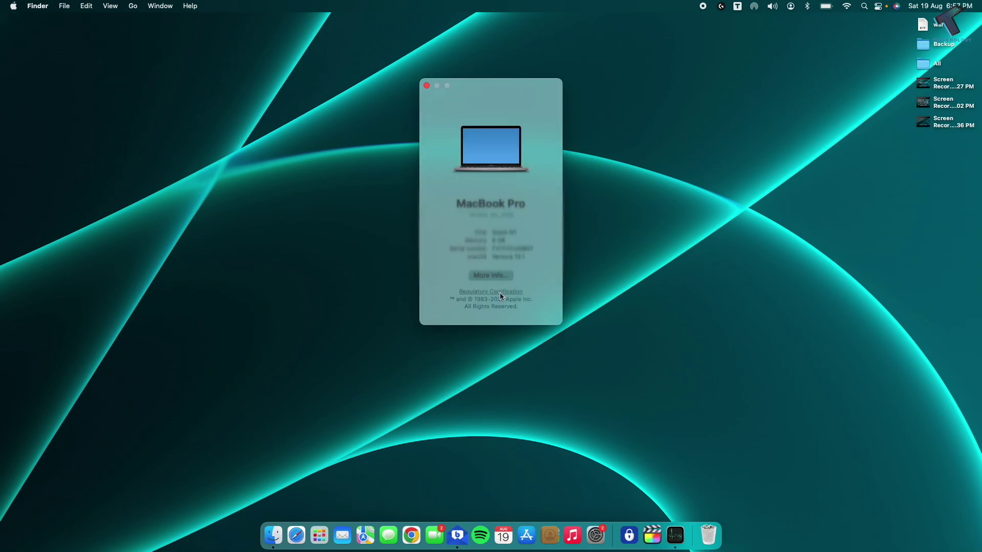
click(503, 278)
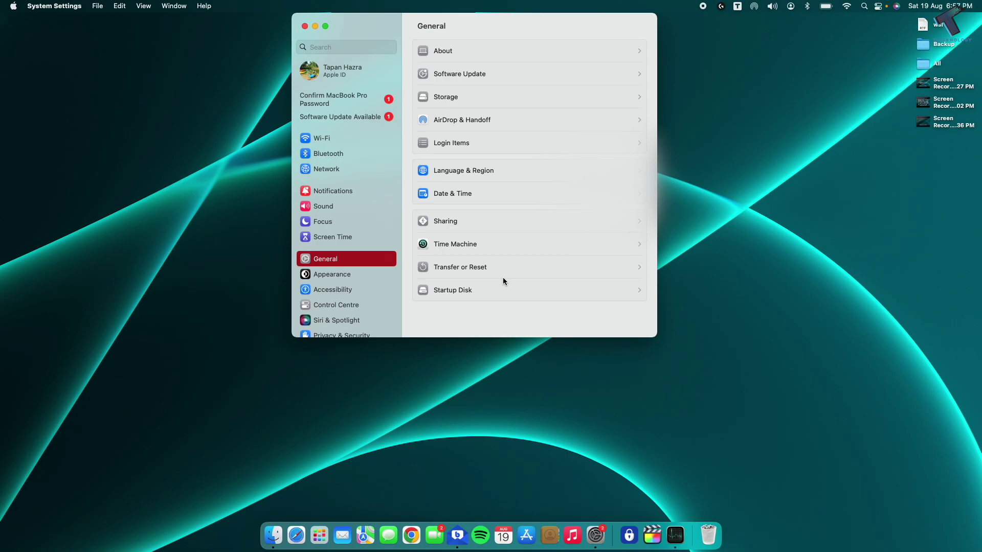
scroll(529, 254, down, 5)
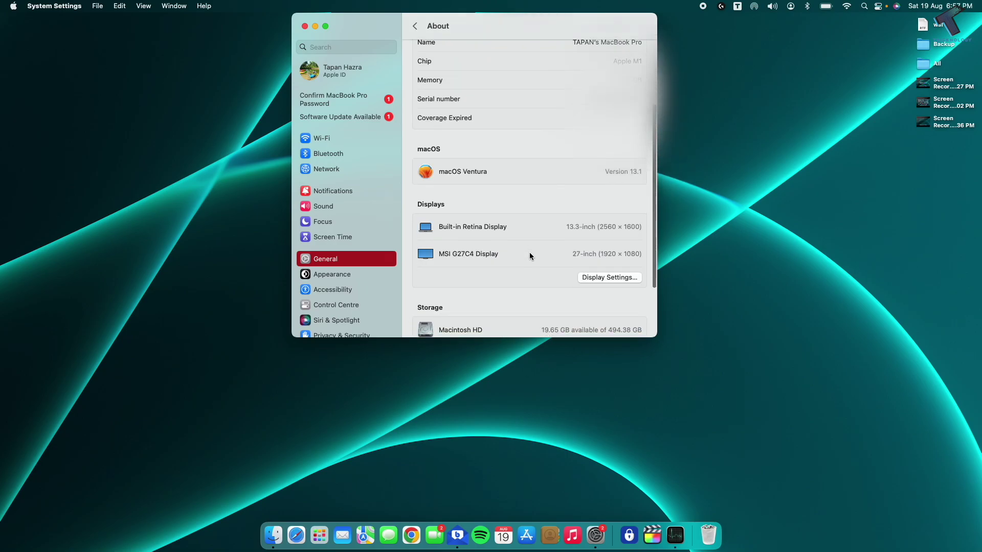
scroll(529, 256, down, 2)
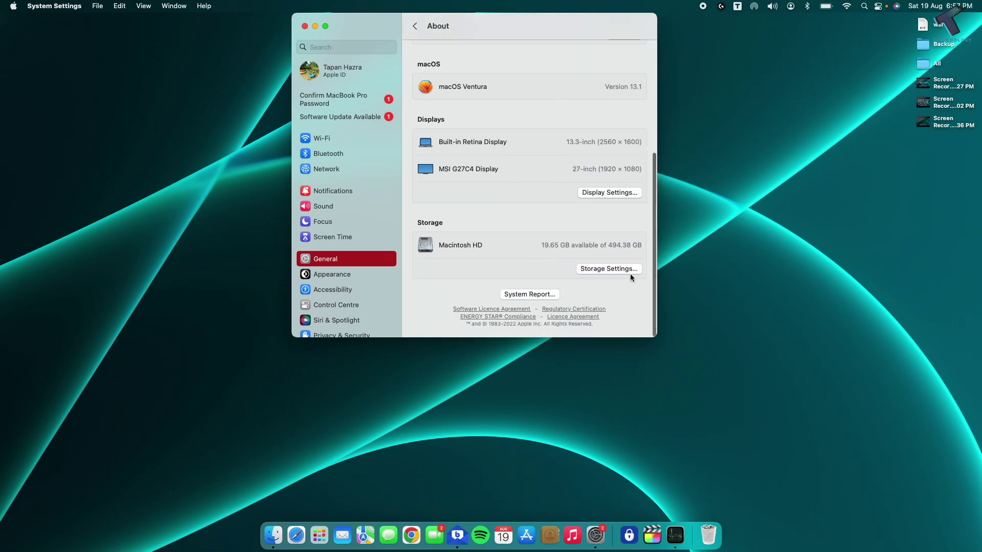
click(609, 268)
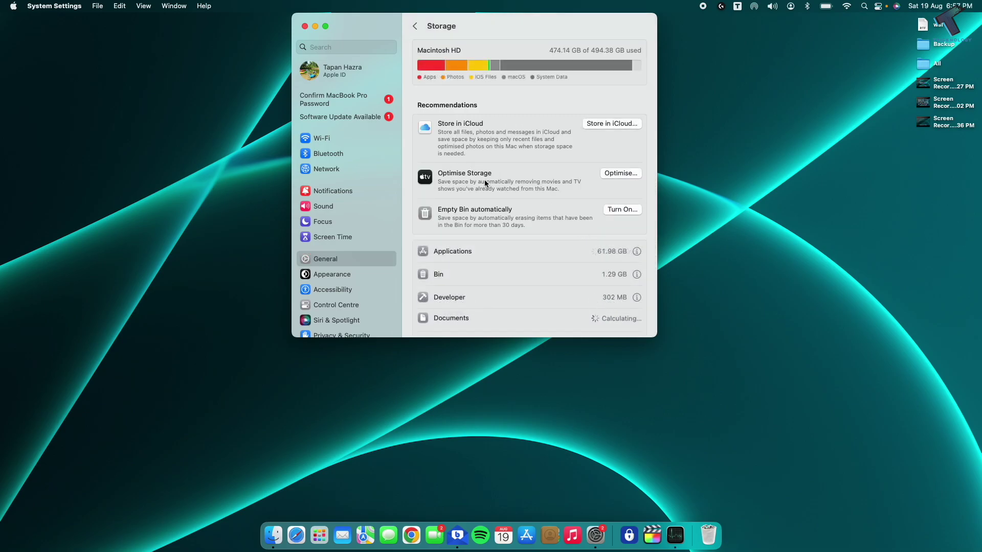
Step: Turn on Optimise for watched movies and TV shows, then quit System Settings
click(604, 175)
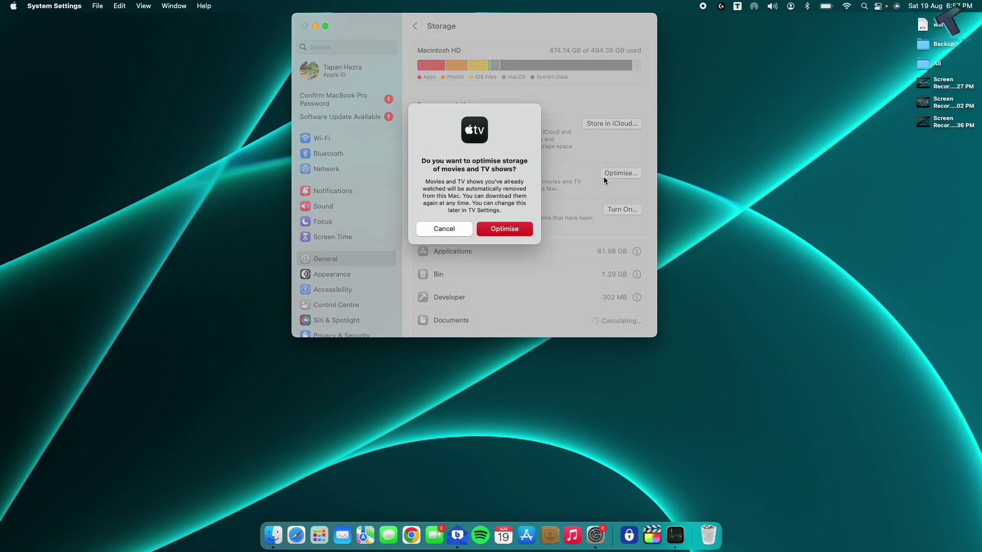
click(527, 228)
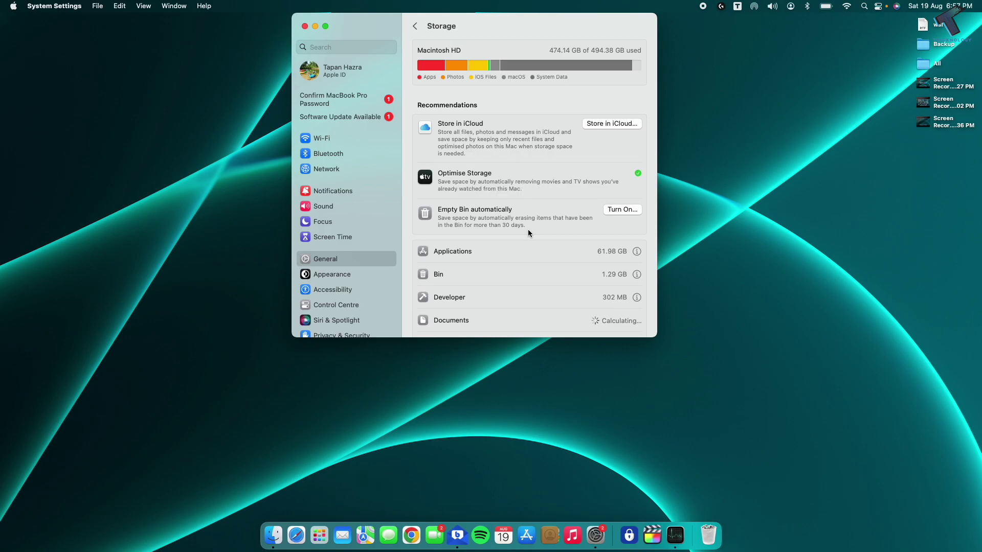
key(super+q)
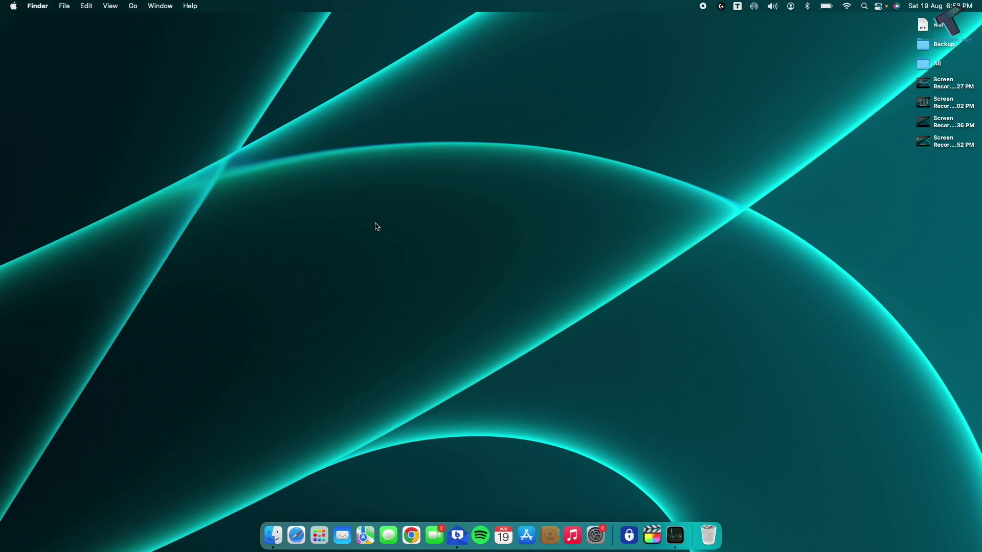
Step: Open System Settings > General > Software Update to list the macOS Ventura 13.5.1 and Pro Video Formats updates
click(22, 3)
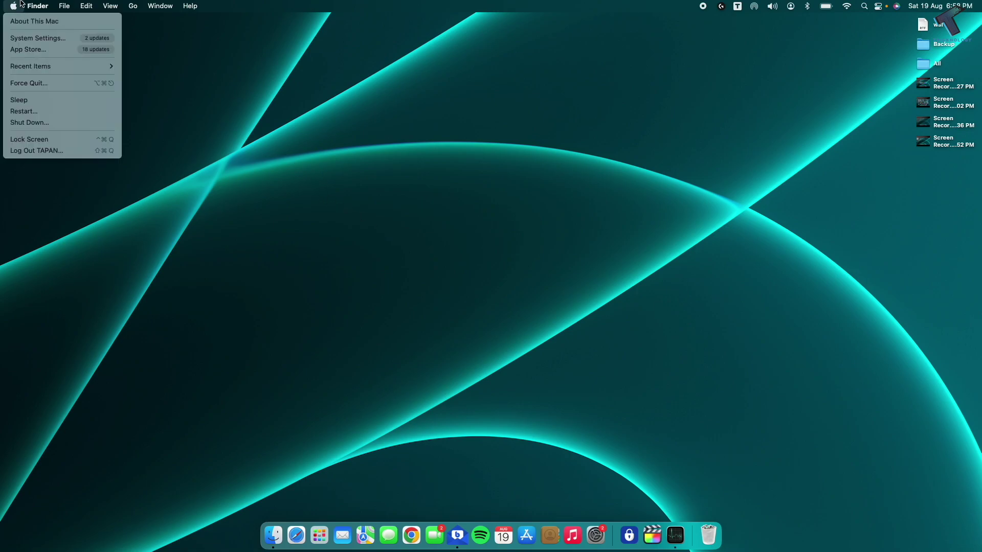
click(22, 37)
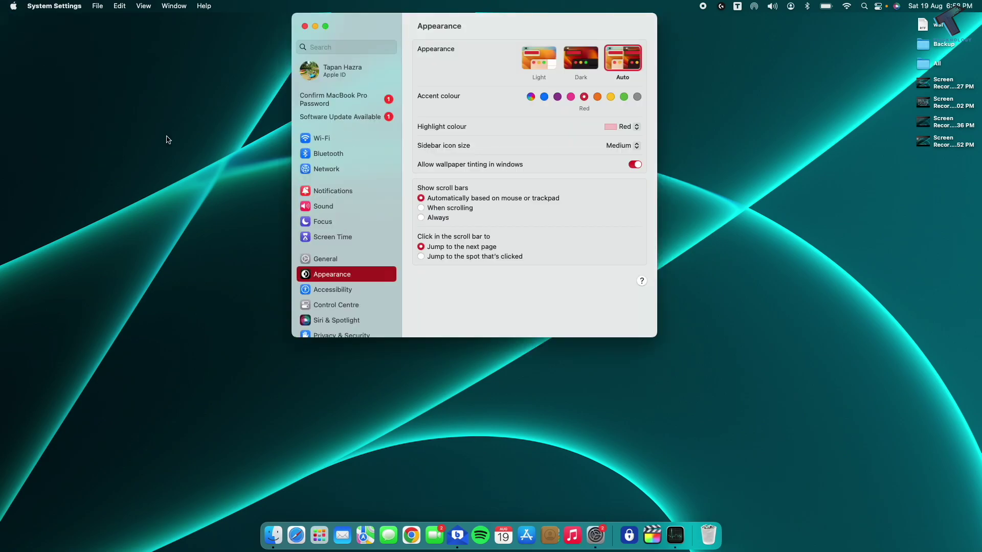
click(322, 260)
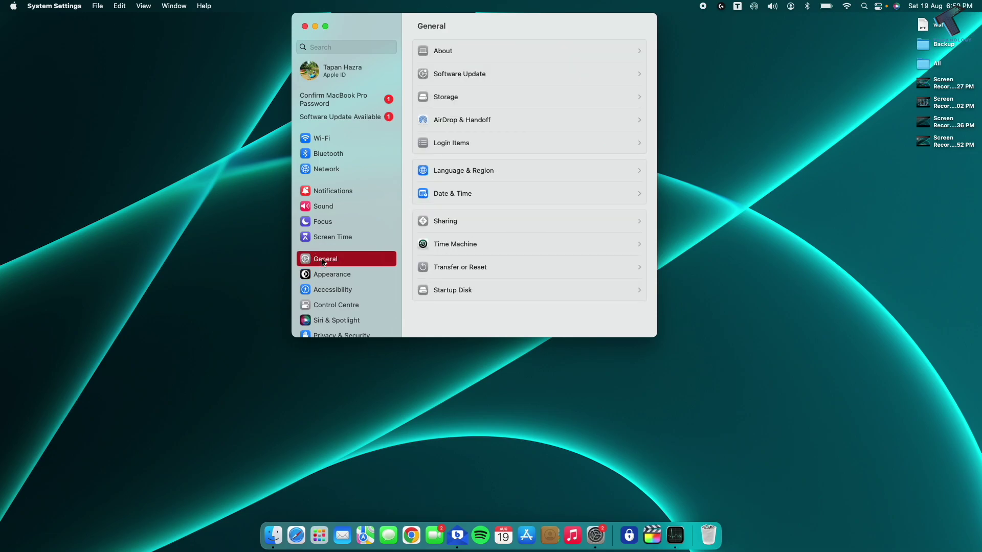
click(467, 76)
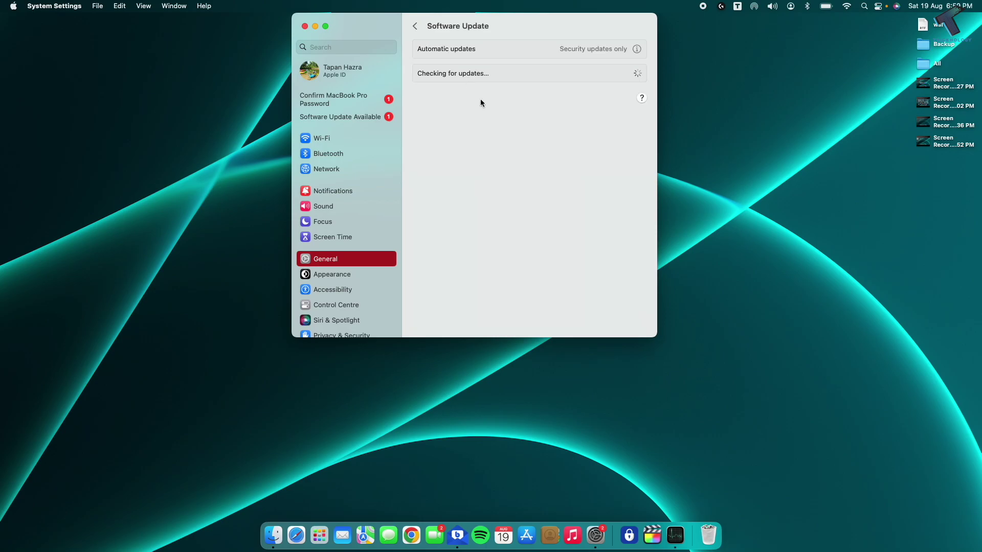